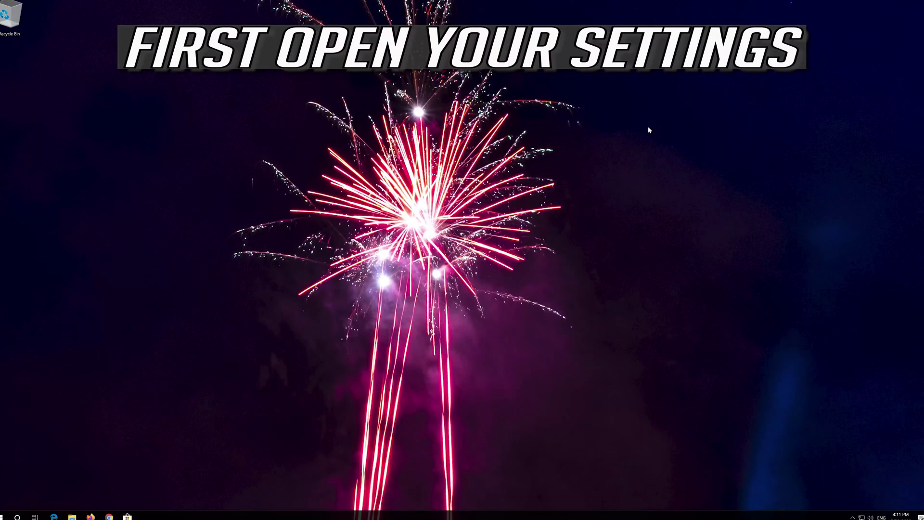
Restart the PC into Advanced startup from the Recovery section of the Update & Security settings
key(super)
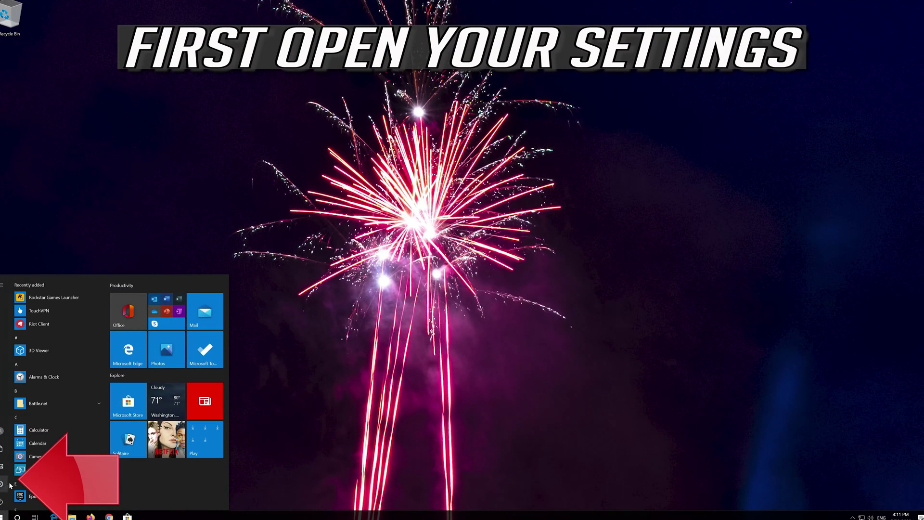
mouse_move(5, 486)
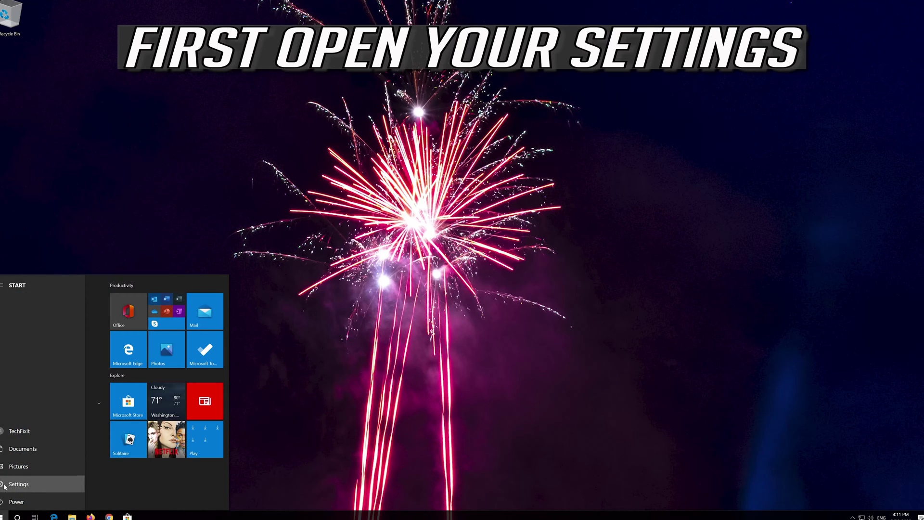
click(18, 484)
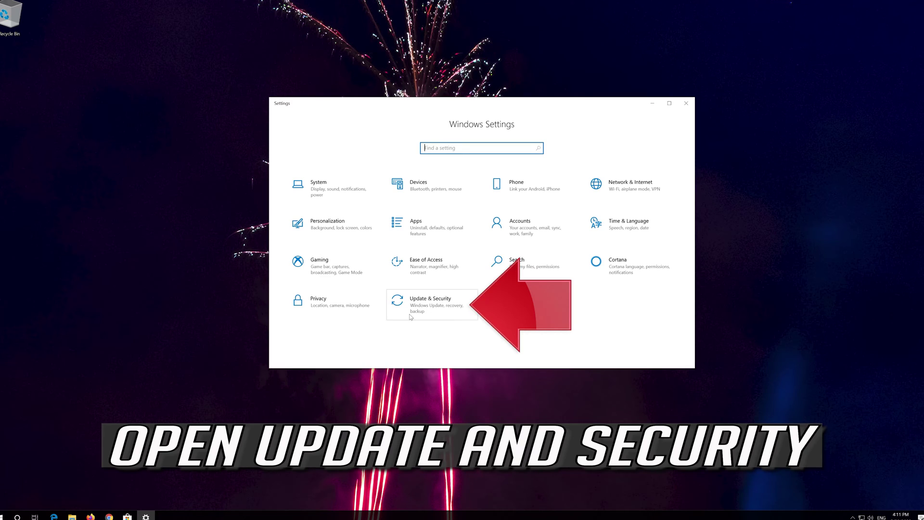
click(440, 308)
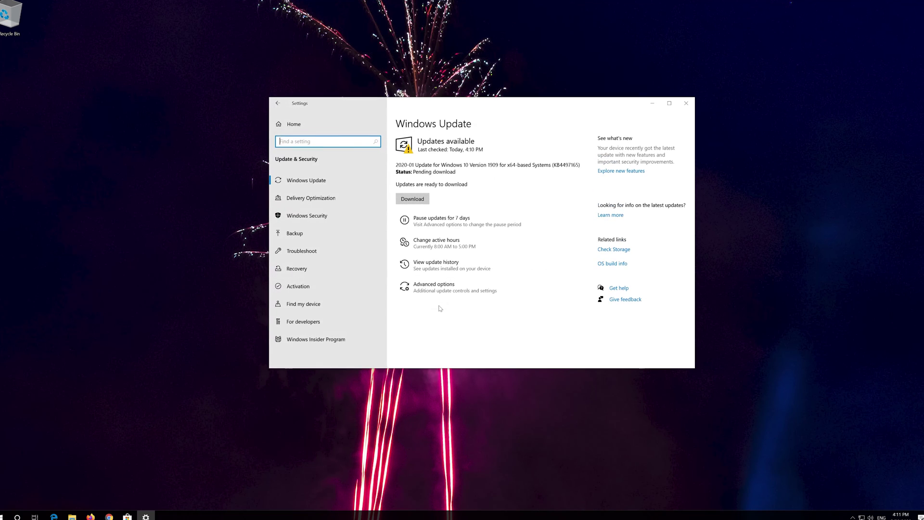
click(308, 275)
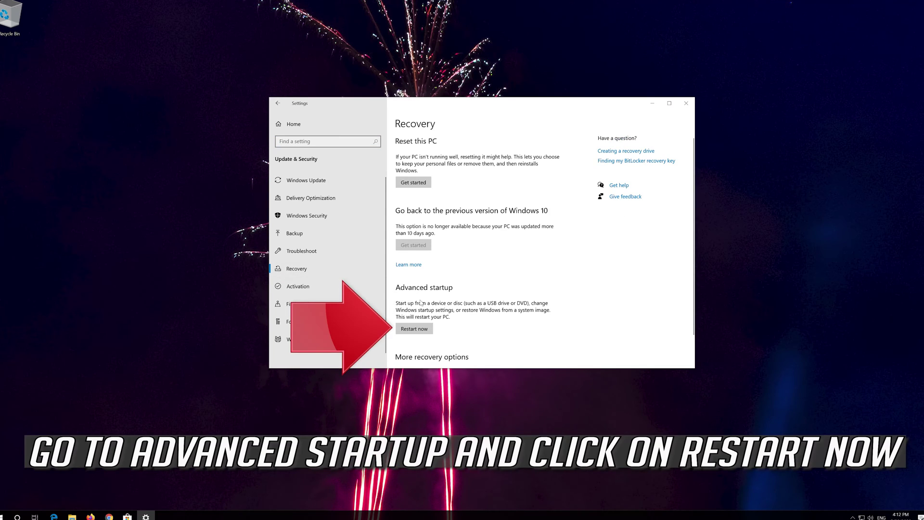
click(404, 331)
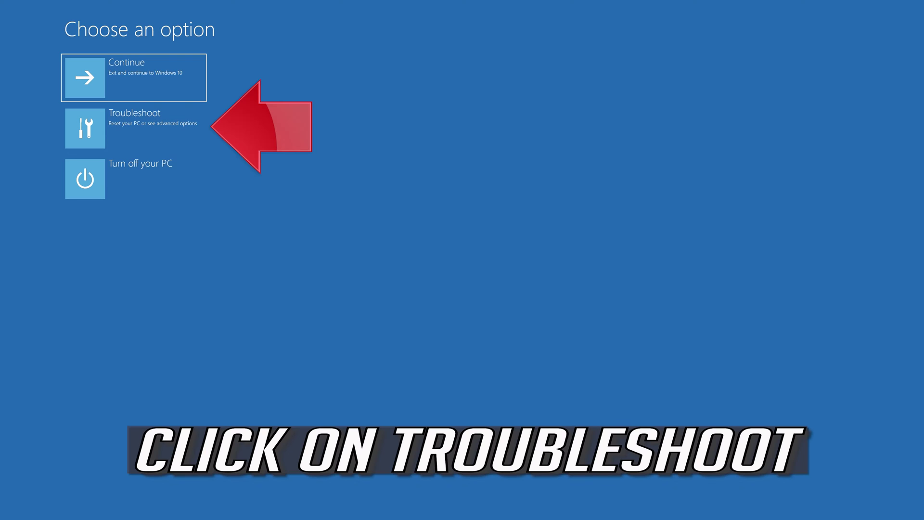
Restart through the advanced troubleshooting Startup Settings and choose the option Enable Safe Mode
click(129, 130)
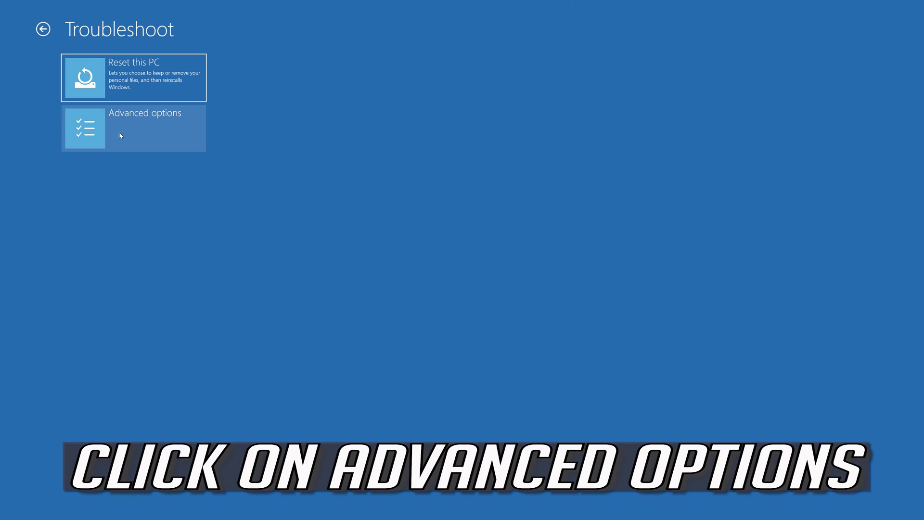
click(135, 131)
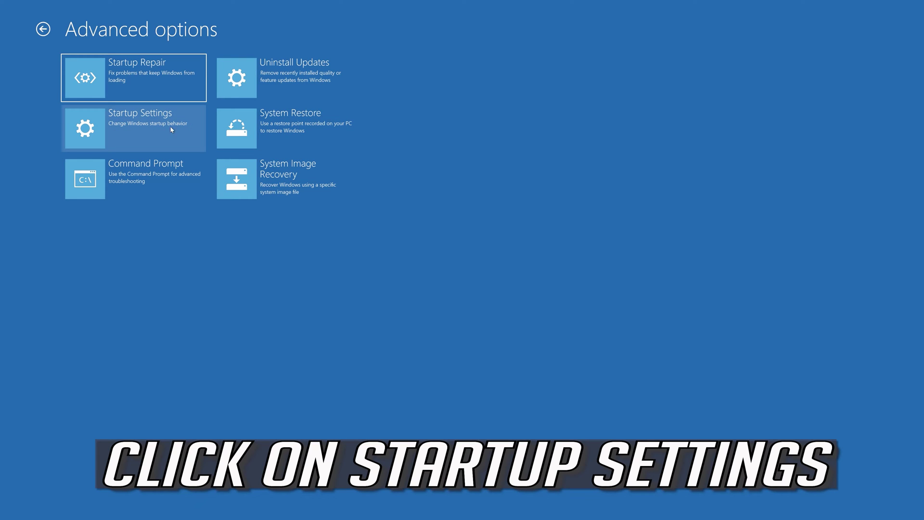
click(144, 128)
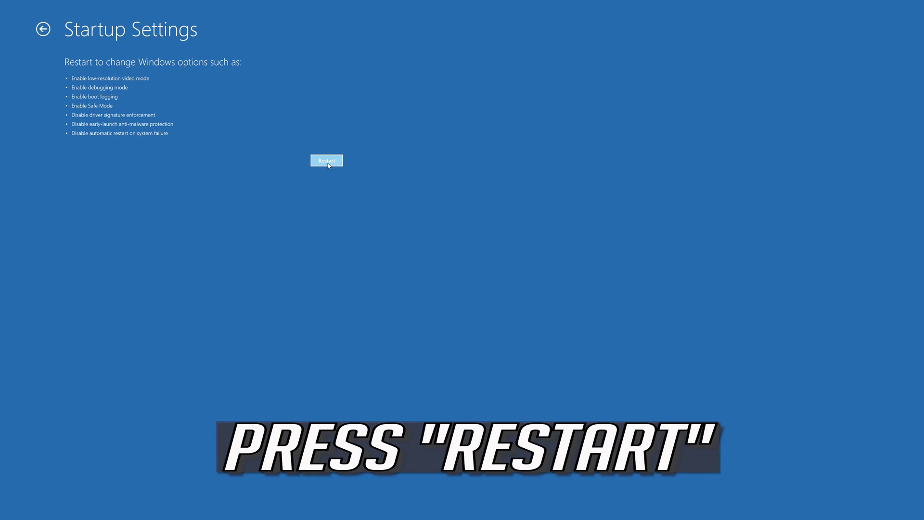
click(318, 160)
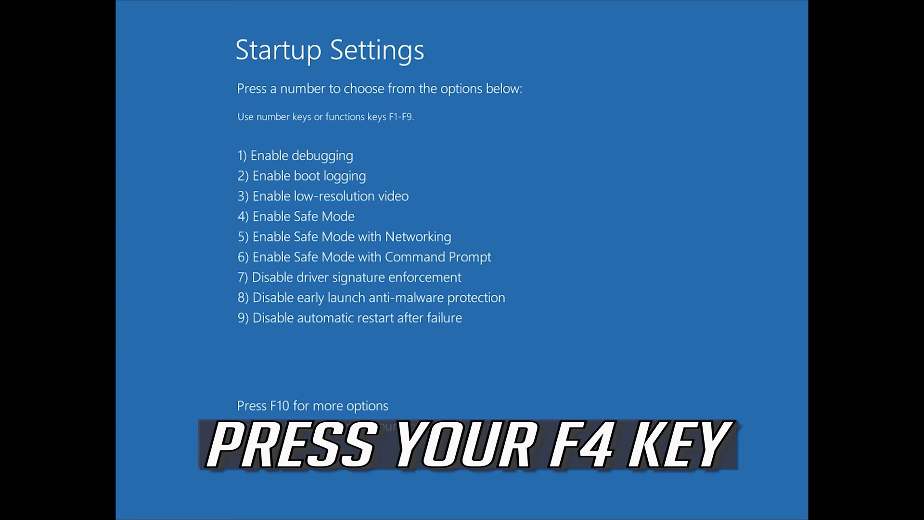
key(F4)
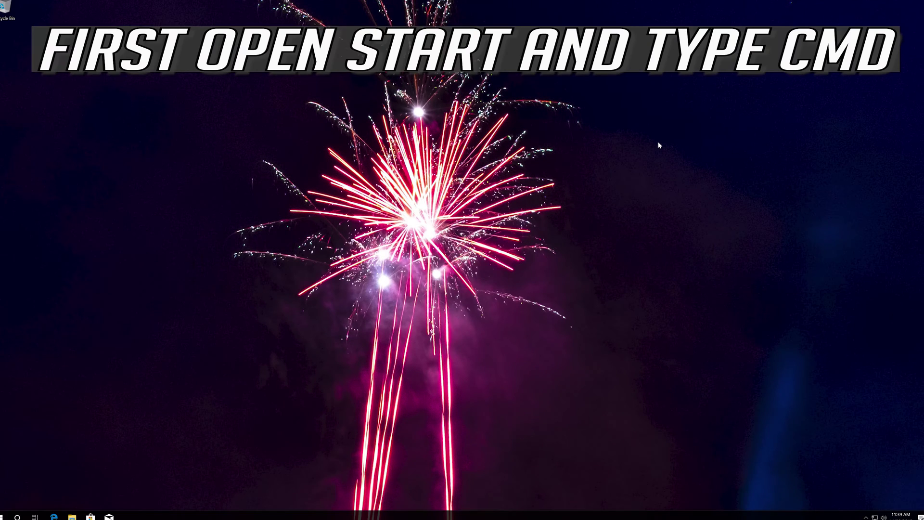
Find CMD and run Command Prompt as administrator, allowing it to make changes, and place its window mid-screen
key(super)
text(CMD)
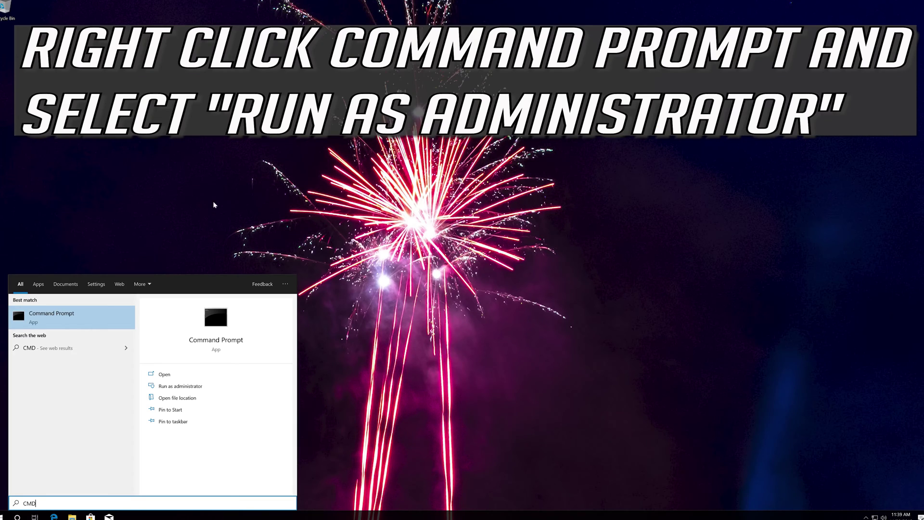
right_click(99, 322)
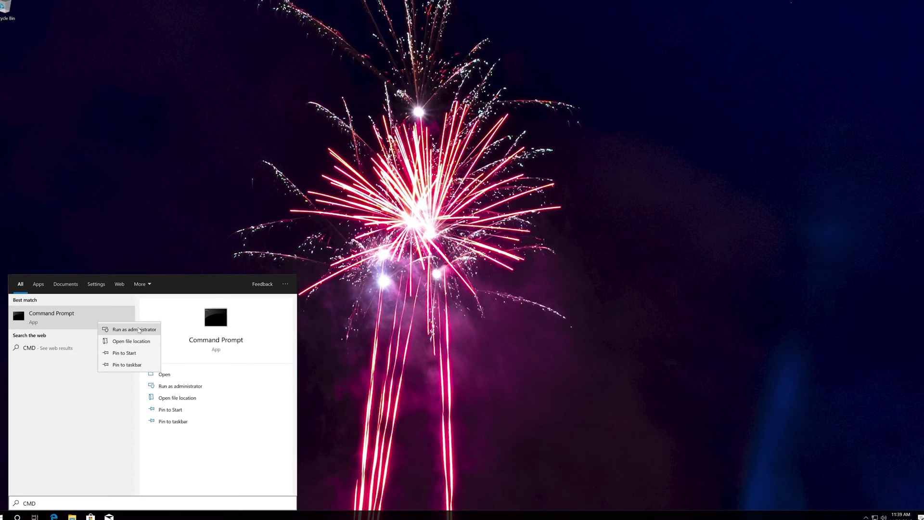
click(140, 331)
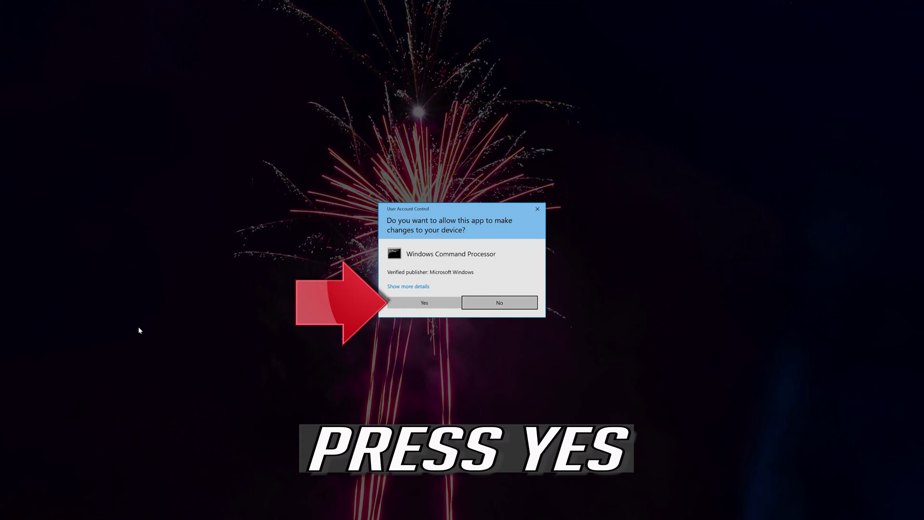
click(423, 303)
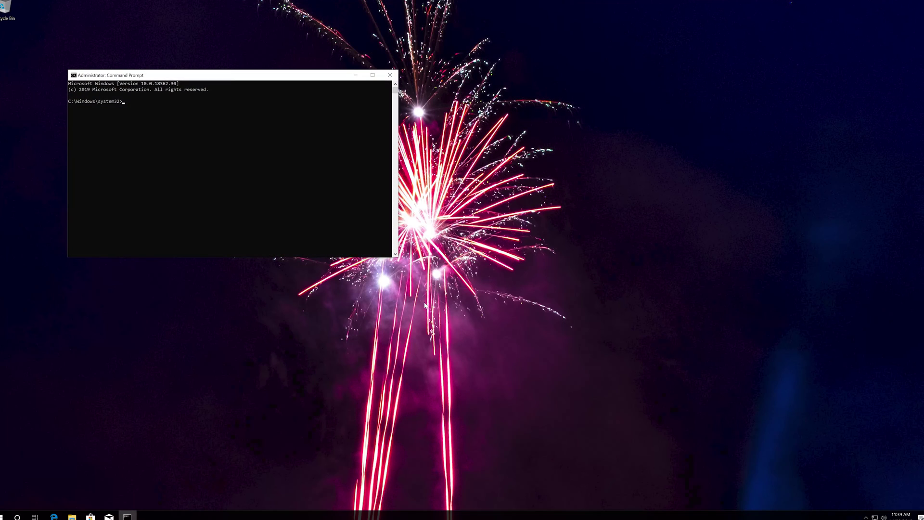
drag(272, 77, 500, 149)
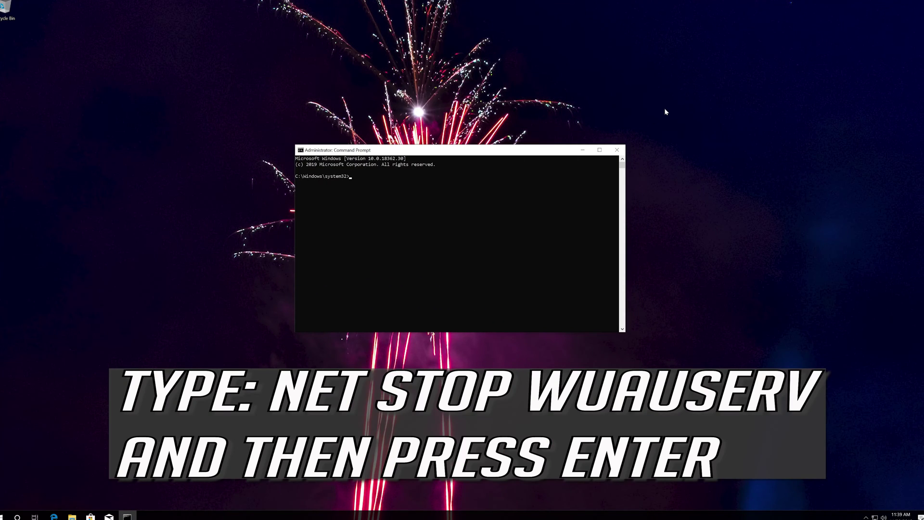
Stop the wuauserv, bits and cryptsvc services with net stop commands
text(net stop wuauserv)
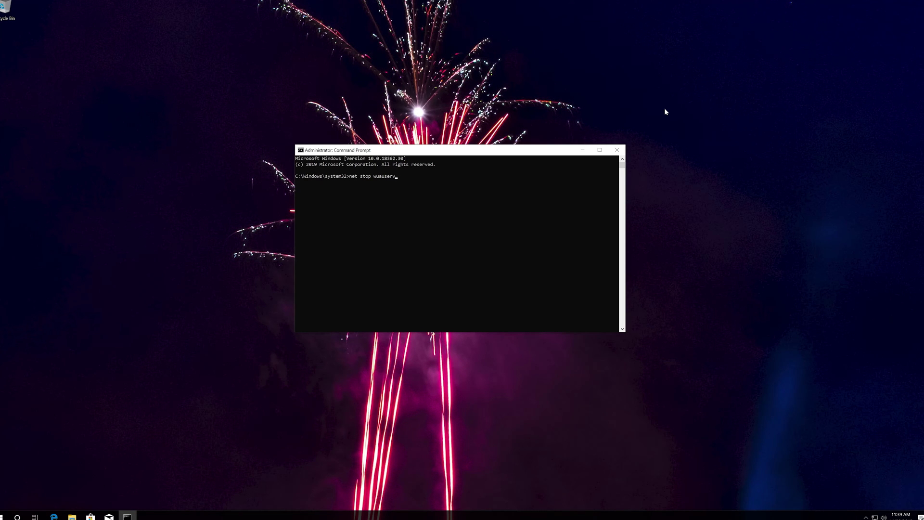
key(Return)
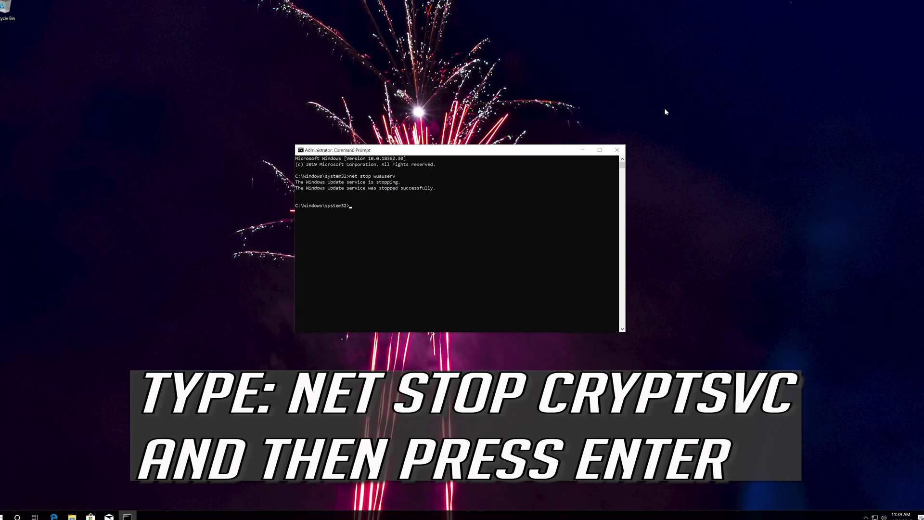
text(net stop bits)
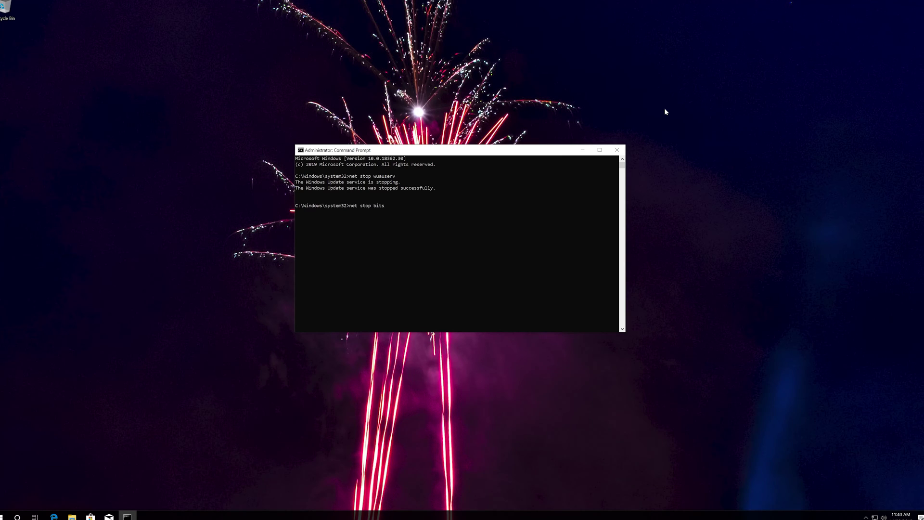
key(Return)
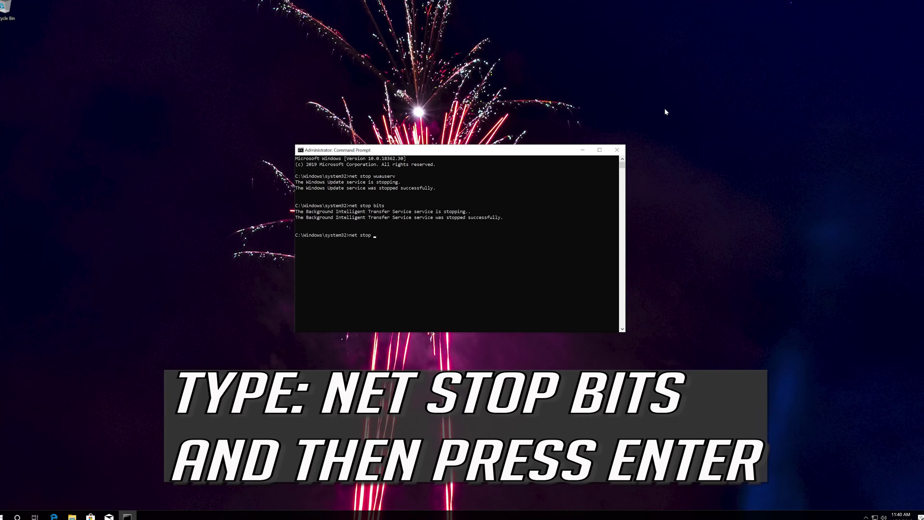
text(cryptsvc)
key(Return)
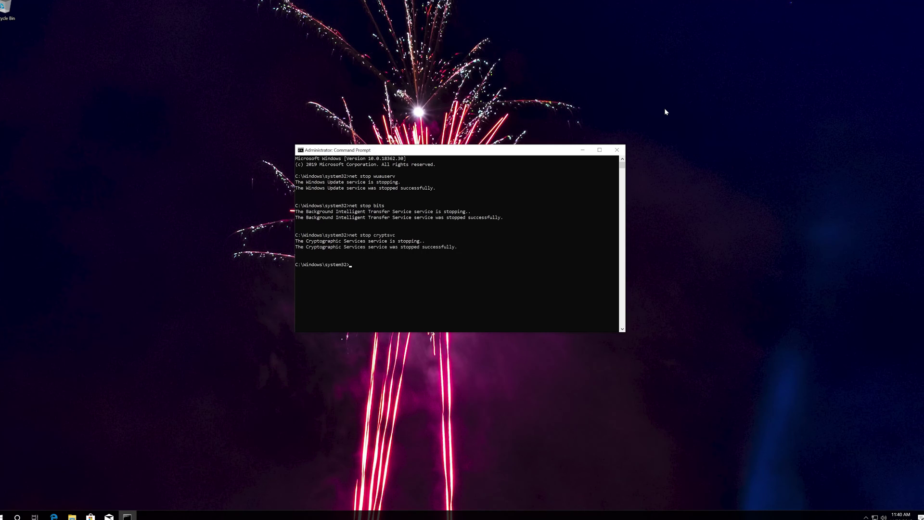
Use ren to rename %systemroot%\System32\Catroot2 to Catroot2.old and %systemroot%\SoftwareDistribution to SoftwareDistribution.old
text(ren)
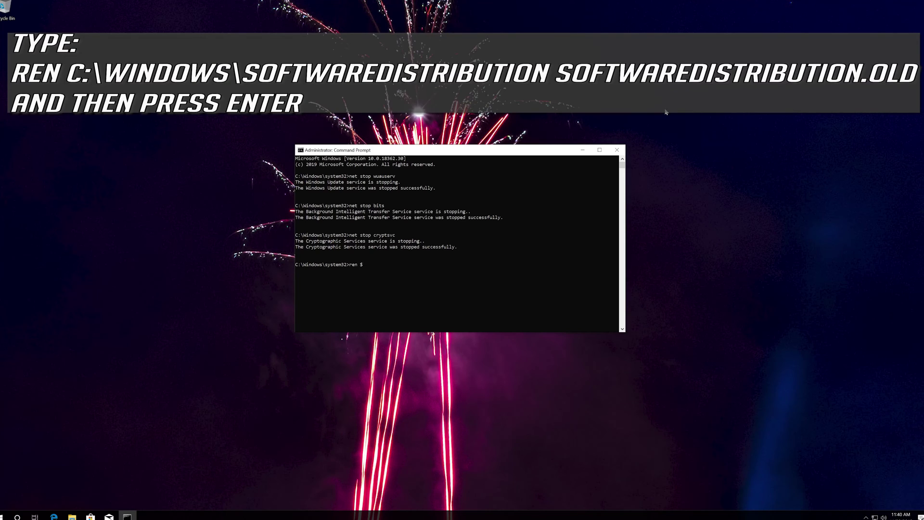
text( %systemroot%\System32\Catroot2 Catroot2.old)
key(Return)
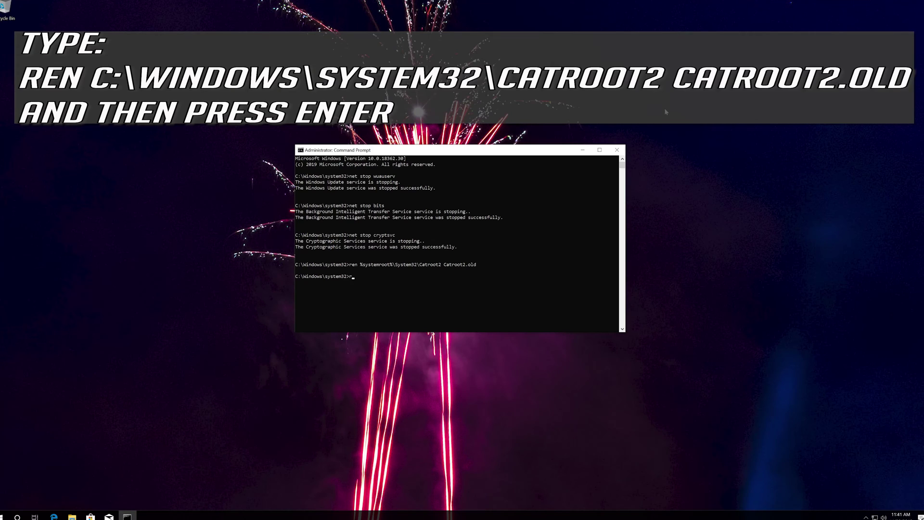
text(ren %systemroot%\SoftwareDistribution Software)
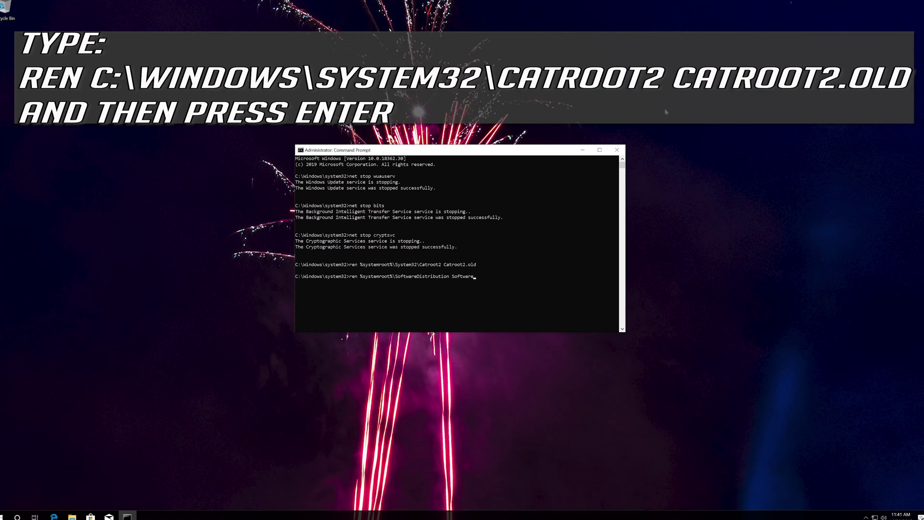
text(Distribution.old)
key(Return)
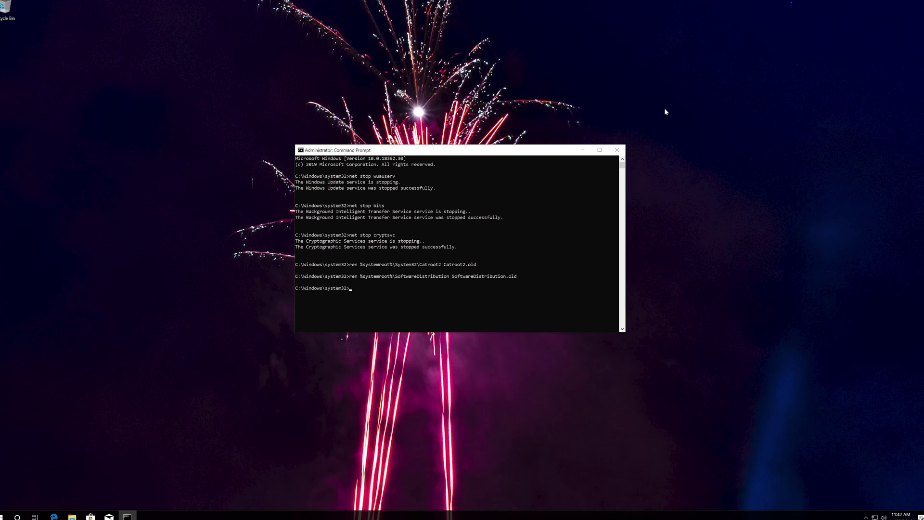
Start the wuauserv, bits and cryptsvc services again with net start commands
text(net start)
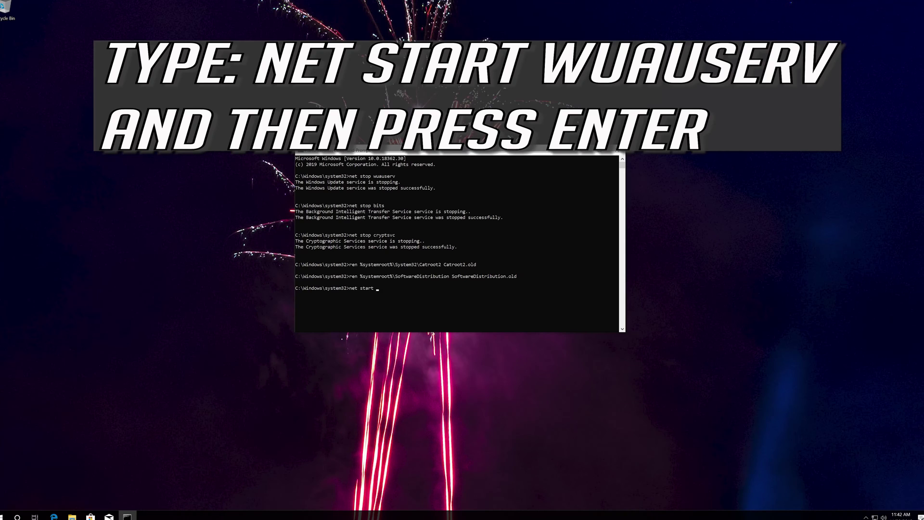
text( wuauserv)
key(Return)
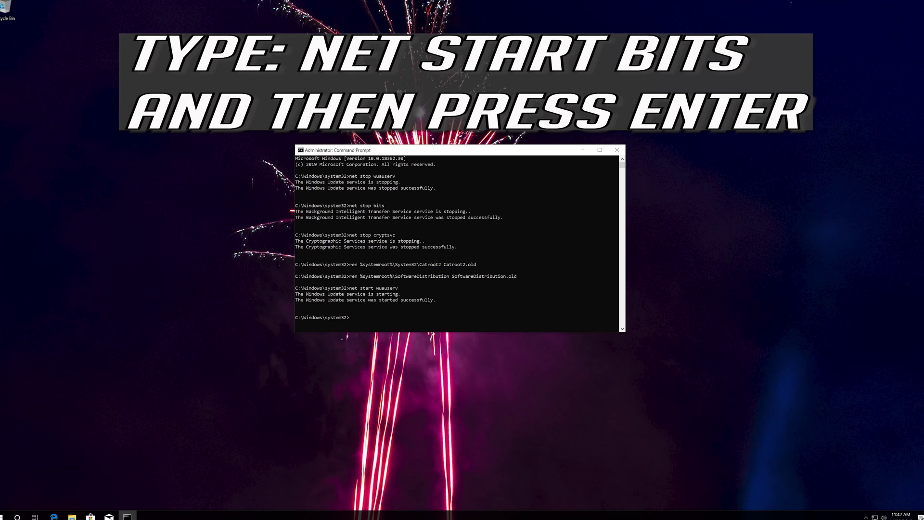
text(net start bits)
key(Return)
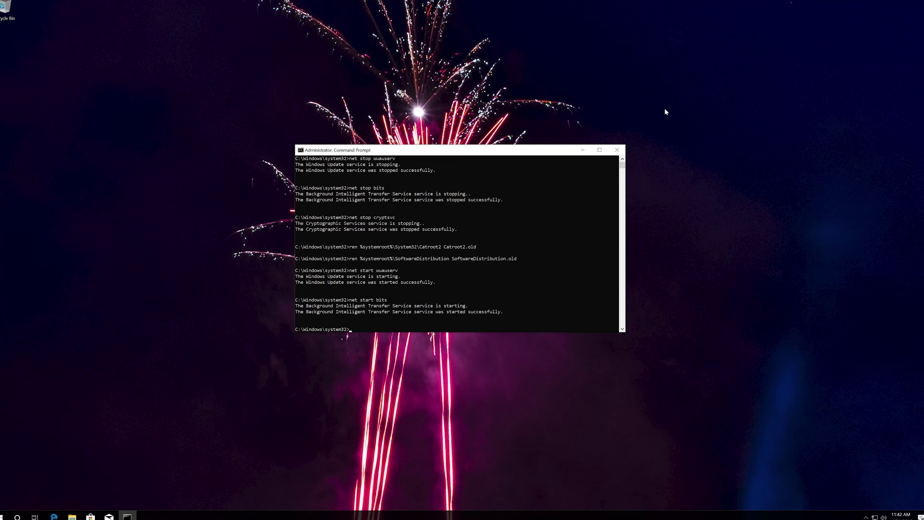
text(net star)
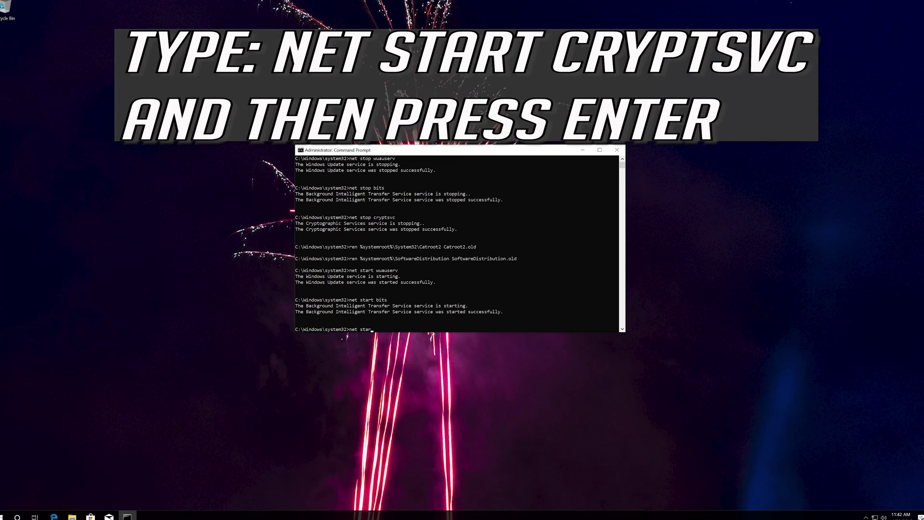
text(t cryptsvc)
key(Return)
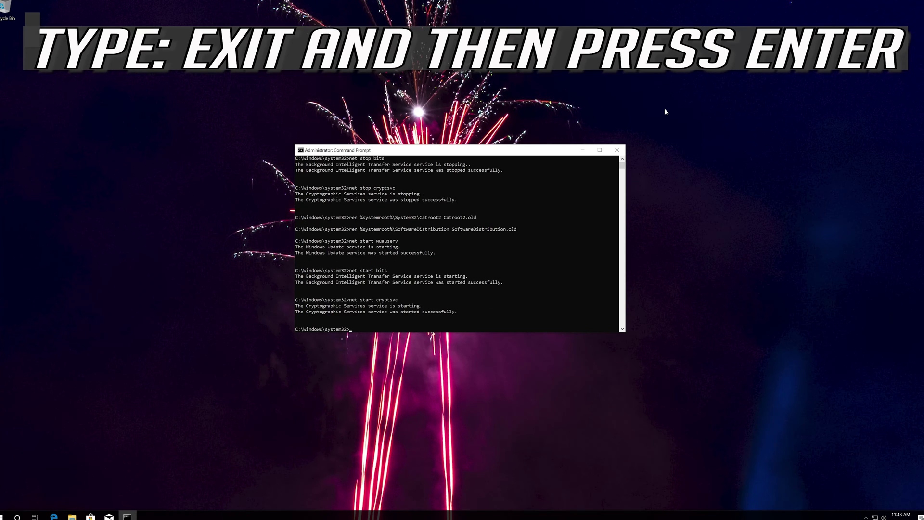
Close the administrator Command Prompt session with the exit command
text(exit)
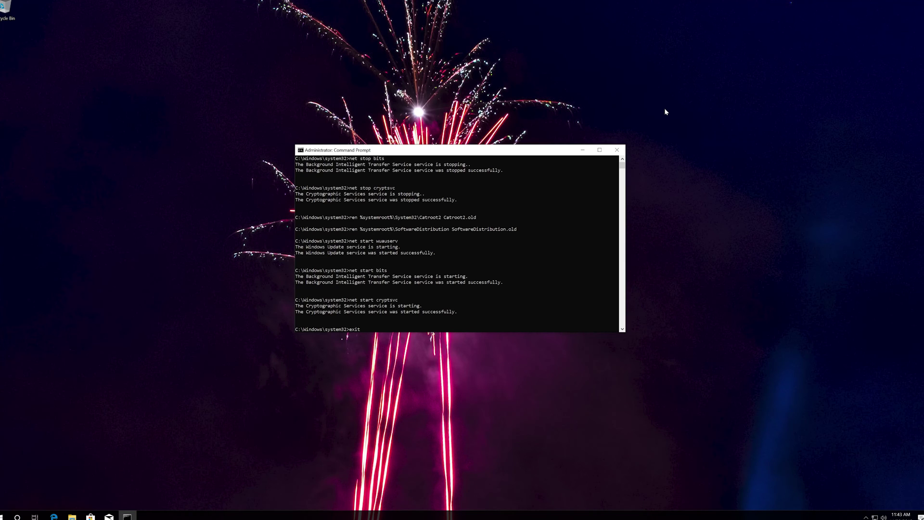
key(Return)
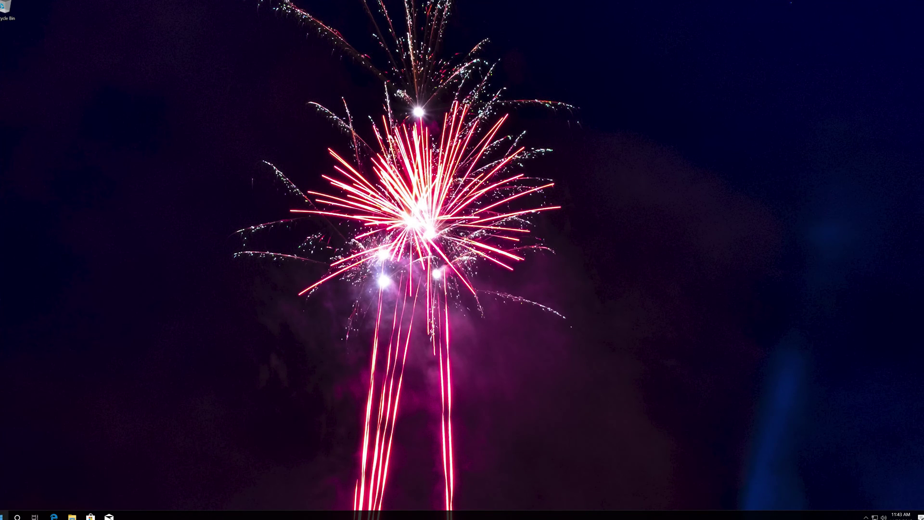
key(super)
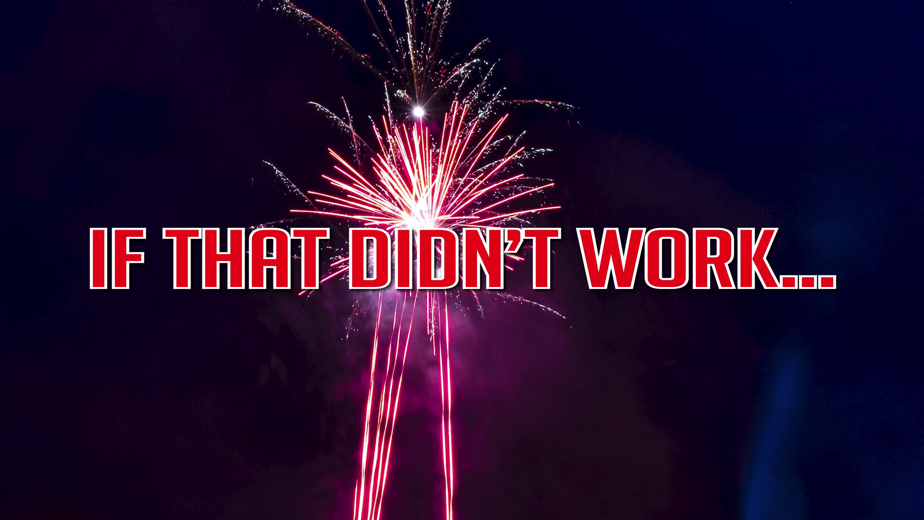
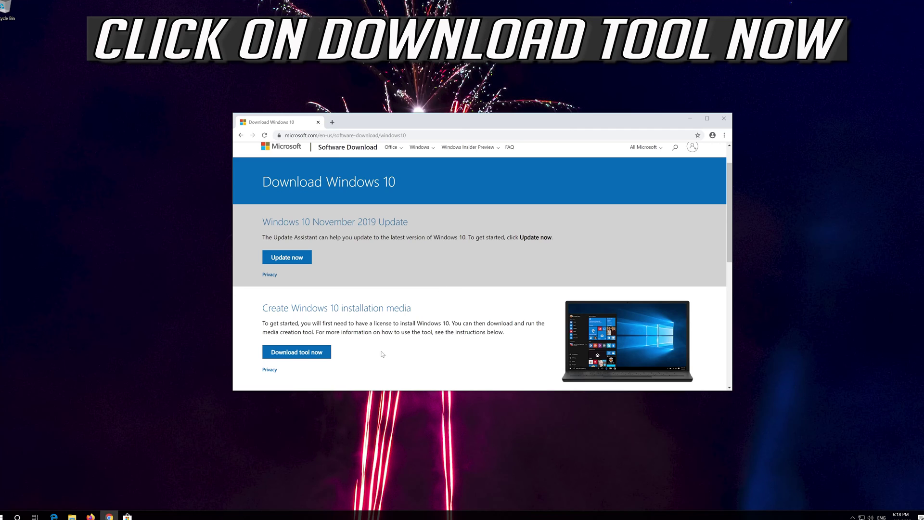
Download the media creation tool from Microsoft's Download Windows 10 page in the browser
click(314, 353)
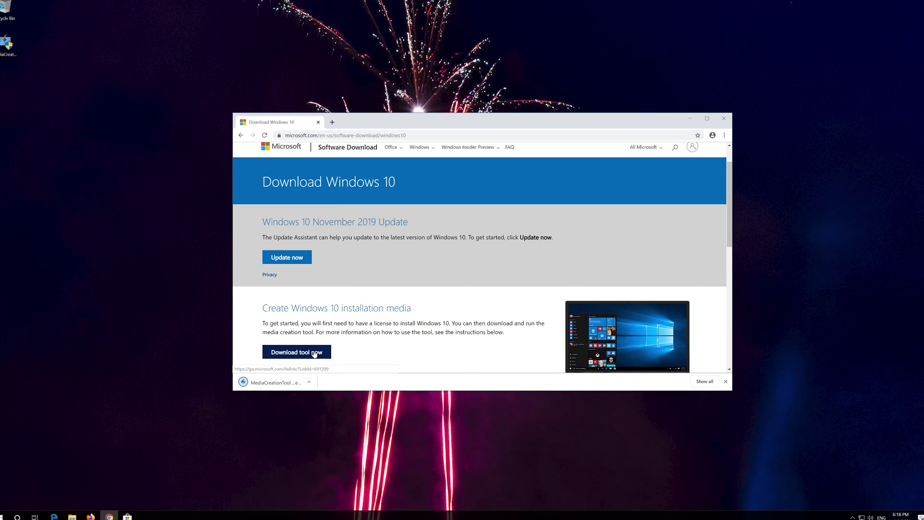
Close the browser, launch the downloaded media creation tool from the desktop with administrator permission, and accept its license terms
click(724, 120)
double_click(6, 45)
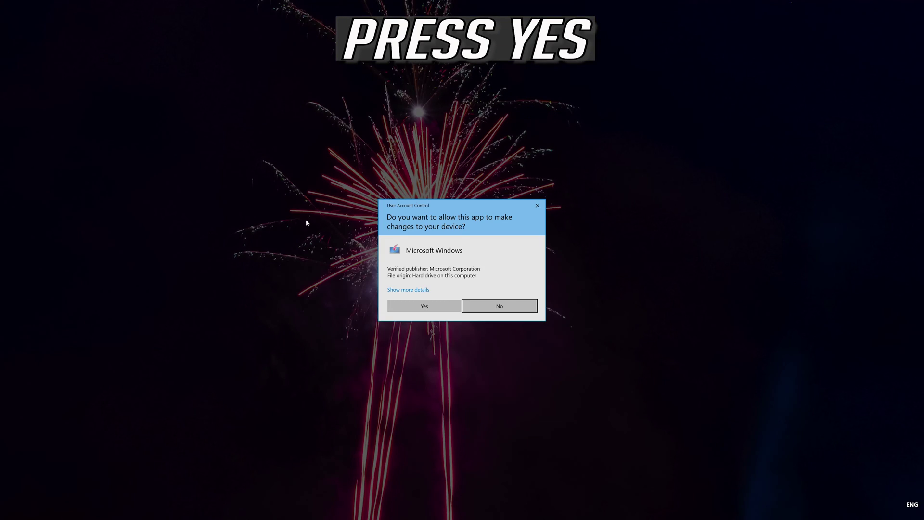
click(443, 307)
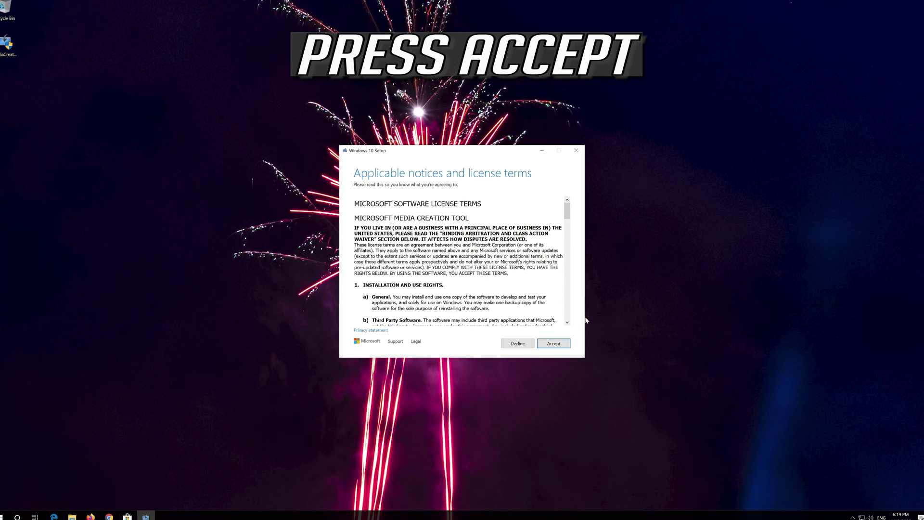
click(566, 343)
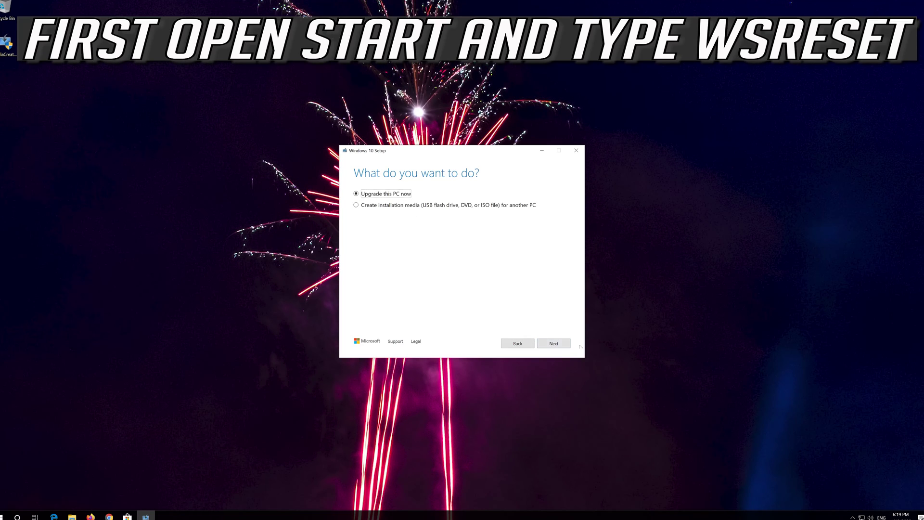
Choose to upgrade this PC now, accept the license terms, and start installing Windows 10 Pro while keeping personal files and apps
click(549, 346)
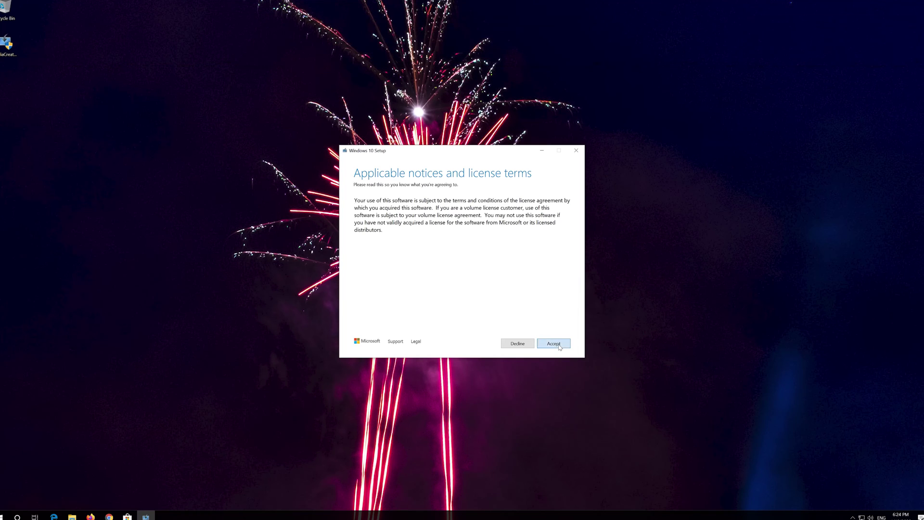
click(558, 345)
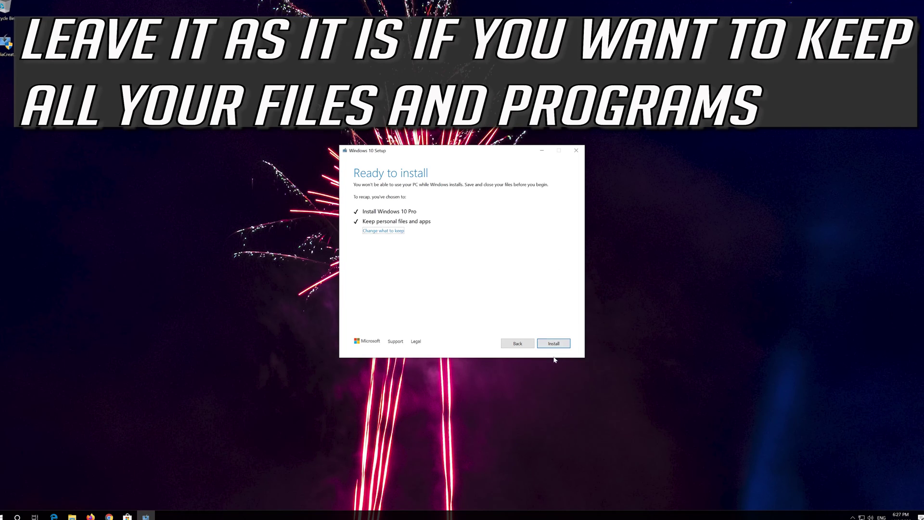
click(553, 343)
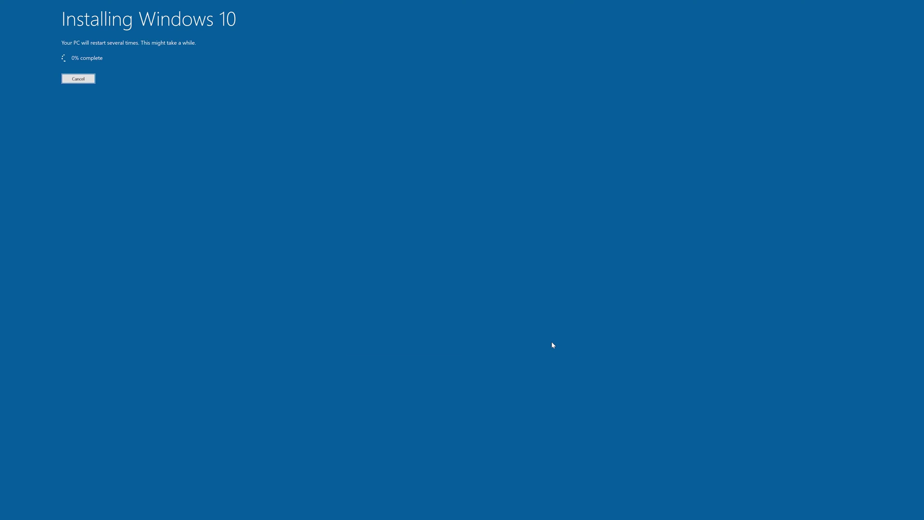